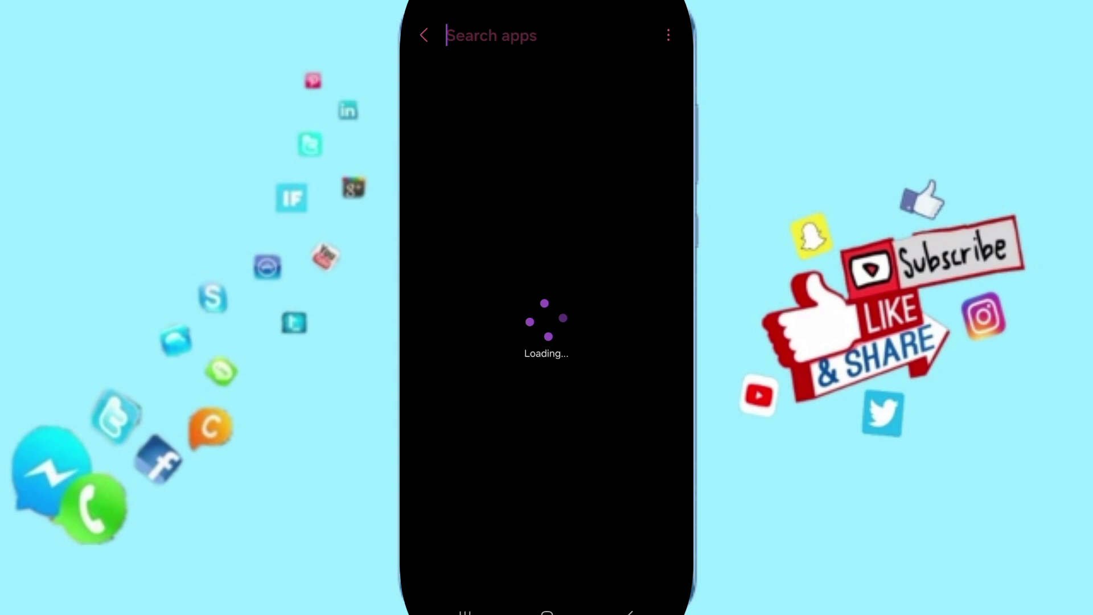
pyautogui.write('tru')
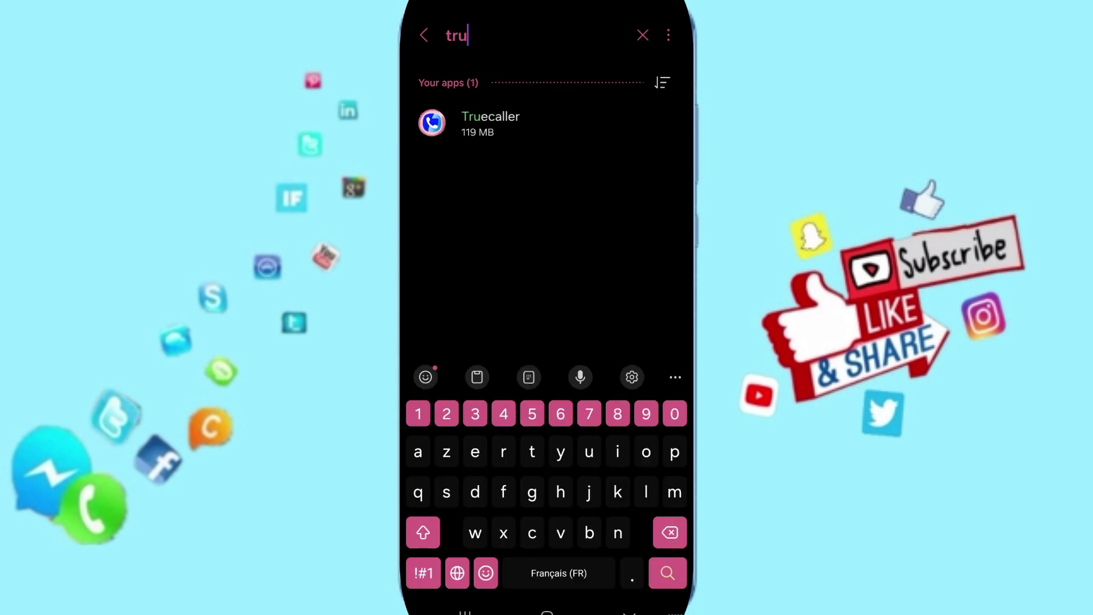
# Step: Select Truecaller from the apps list filtered by 'tru'
pyautogui.click(491, 123)
# Step: Open Truecaller's App info and request a Force stop
pyautogui.click(490, 123)
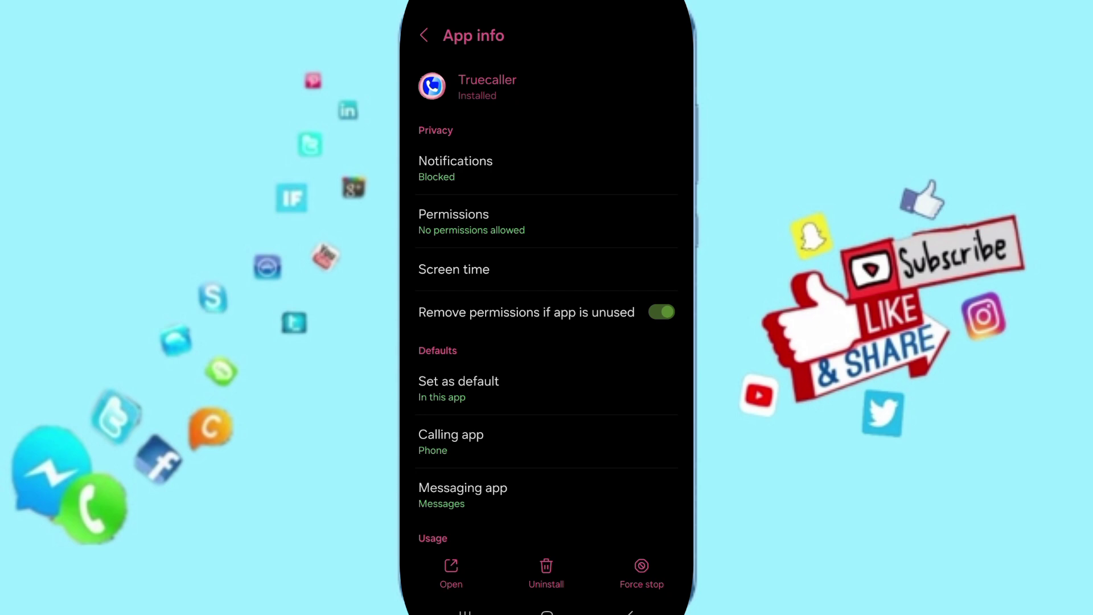
pyautogui.scroll(-10, 548, 308)
pyautogui.click(642, 572)
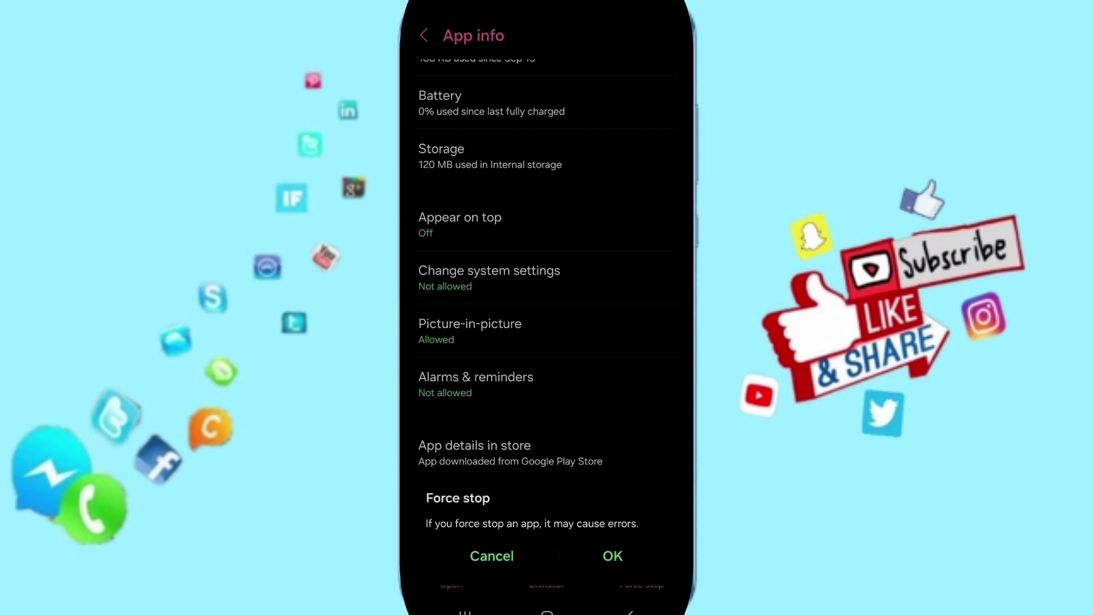
# Step: Confirm Truecaller's force stop, open its Storage page, and cancel the Clear data prompt
pyautogui.click(492, 556)
pyautogui.click(491, 156)
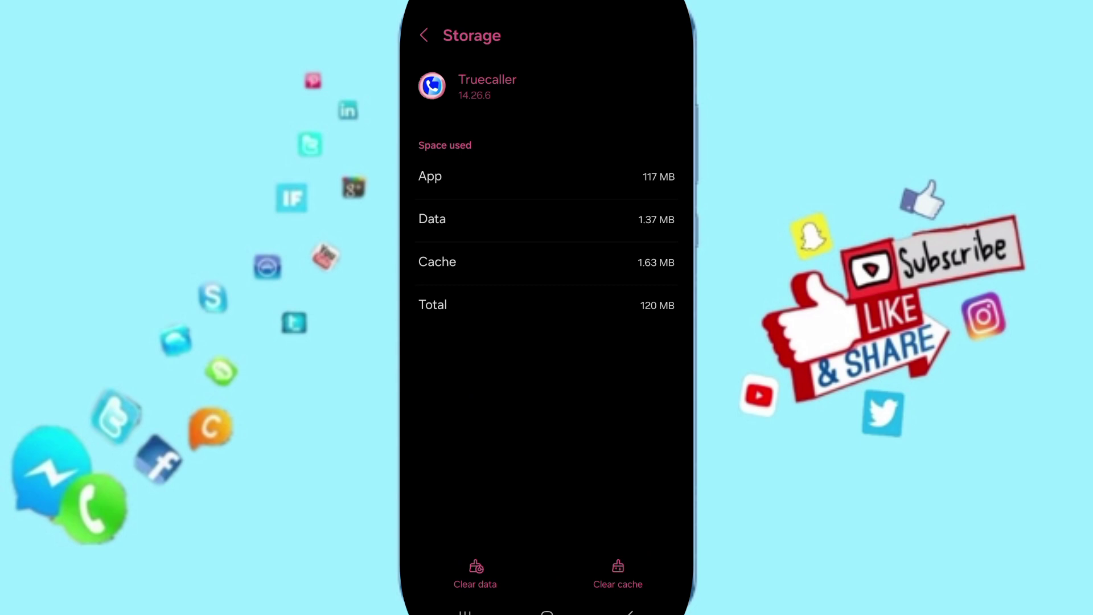
pyautogui.click(475, 574)
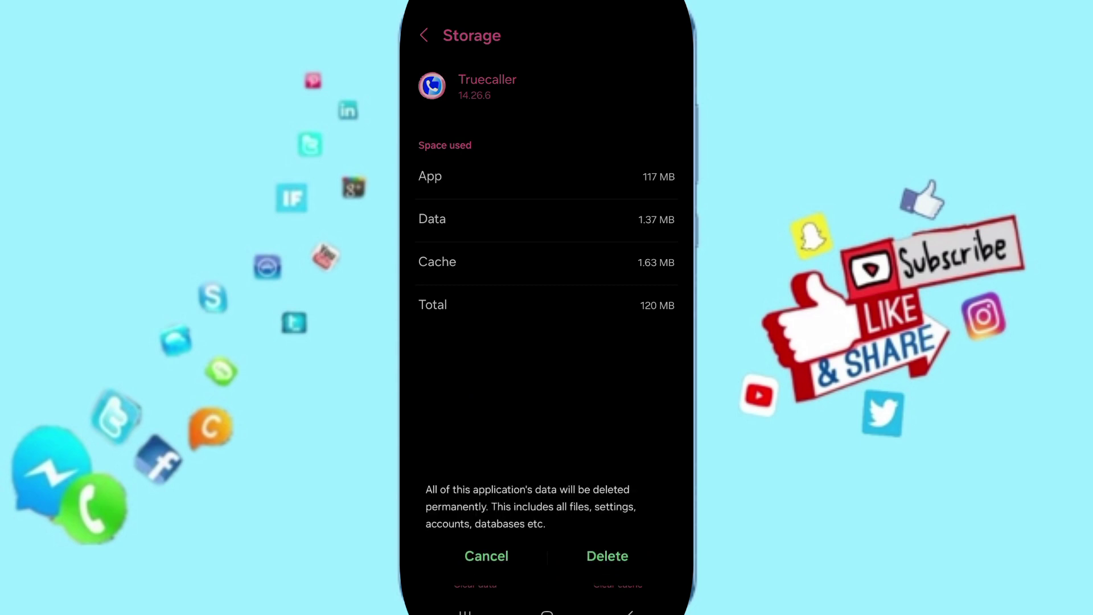
pyautogui.press('Escape')
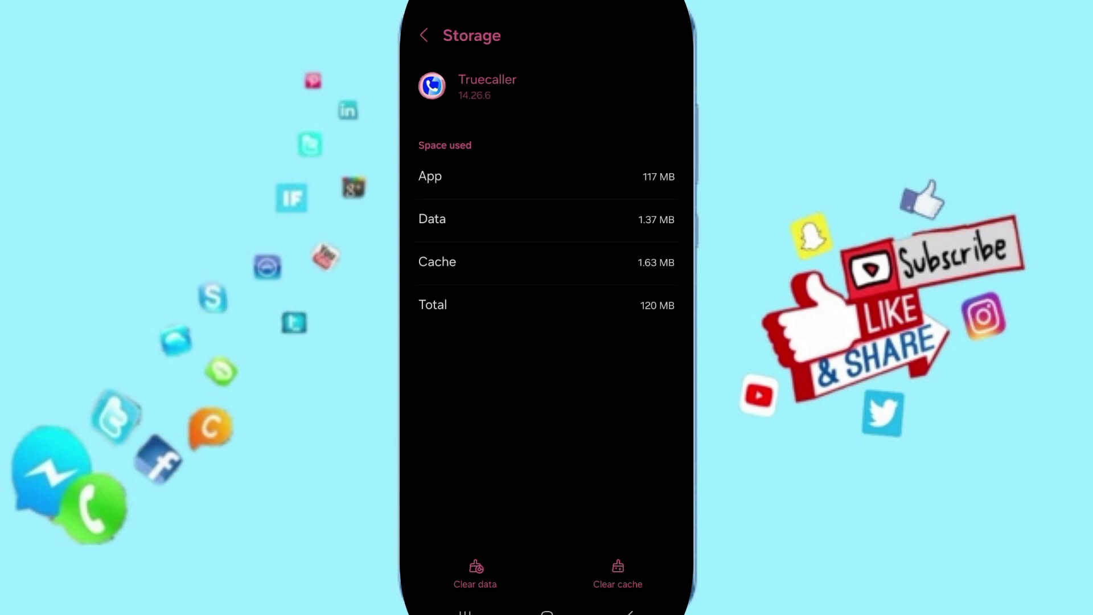
# Step: Exit Settings with the Home button, leaving Truecaller's storage at 1.37 MB data
pyautogui.press('Home')
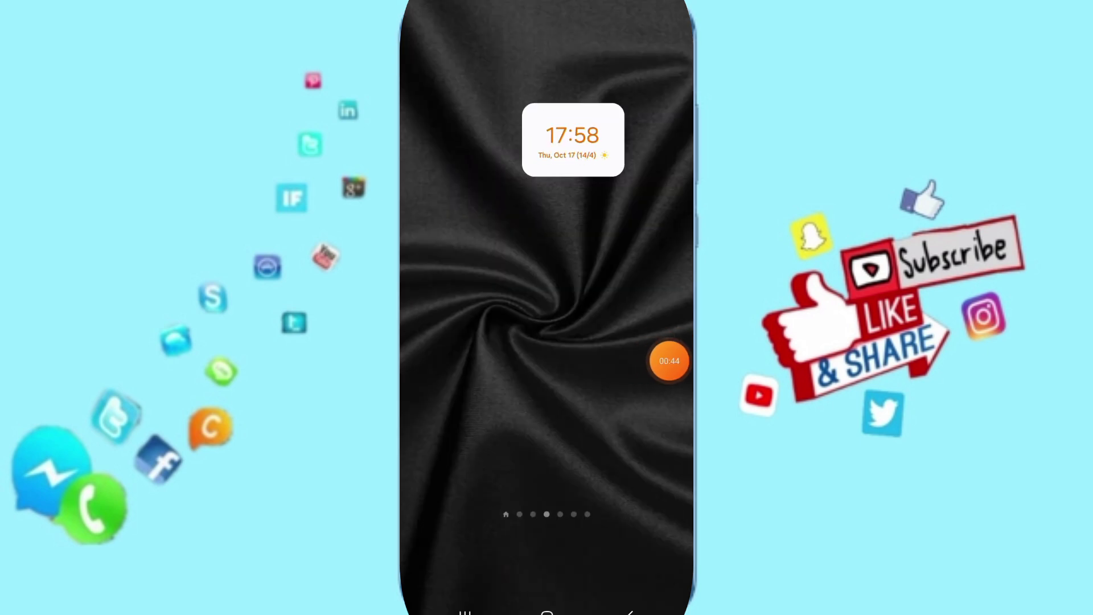